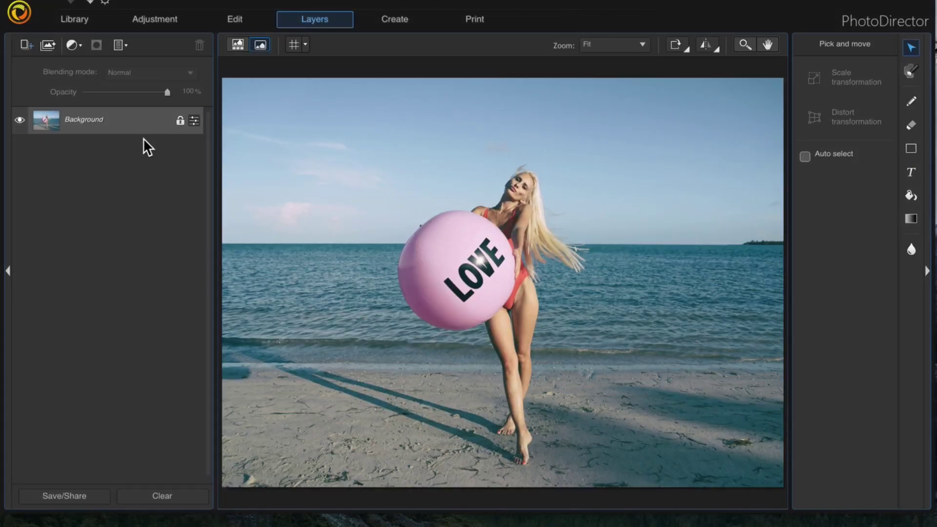
Duplicate the Background layer into a Background copy and hide the original Background
{"action": "right_click", "coordinate": [117, 113]}
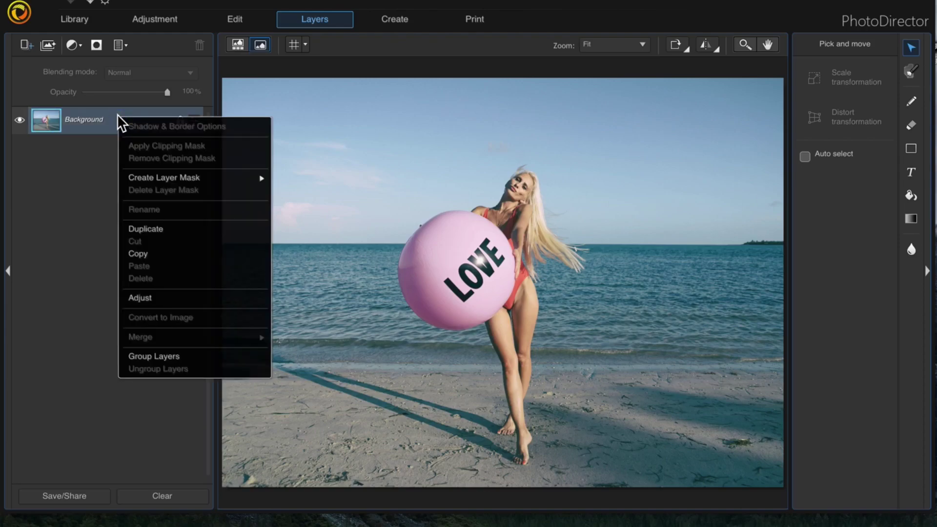
{"action": "left_click", "coordinate": [141, 224]}
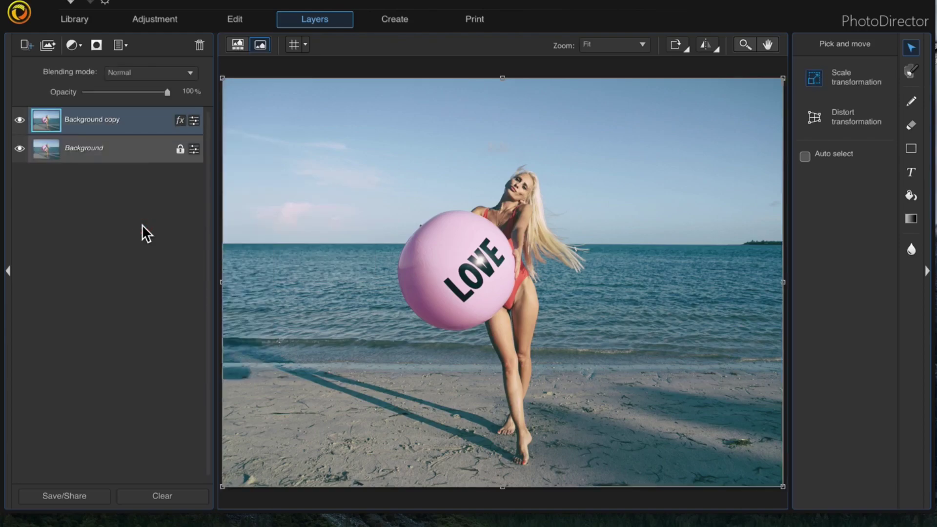
{"action": "left_click", "coordinate": [19, 149]}
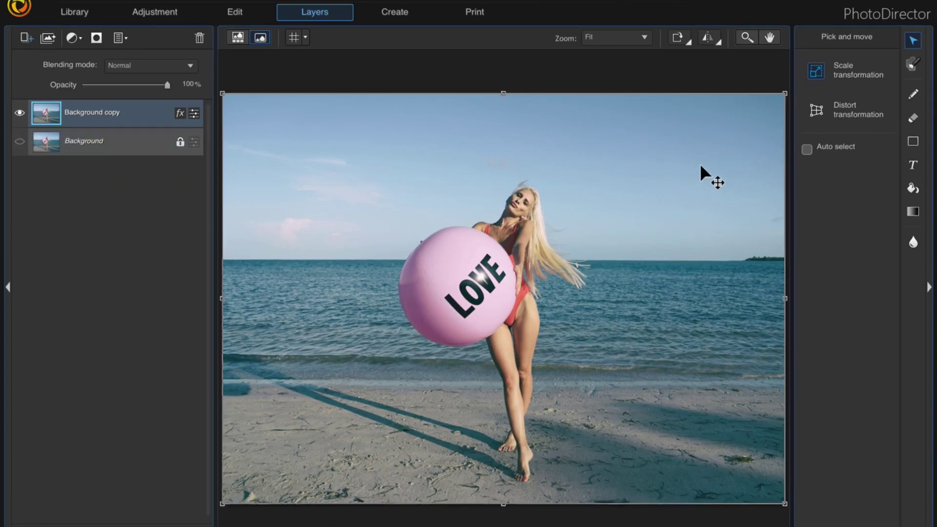
{"action": "left_click", "coordinate": [913, 165]}
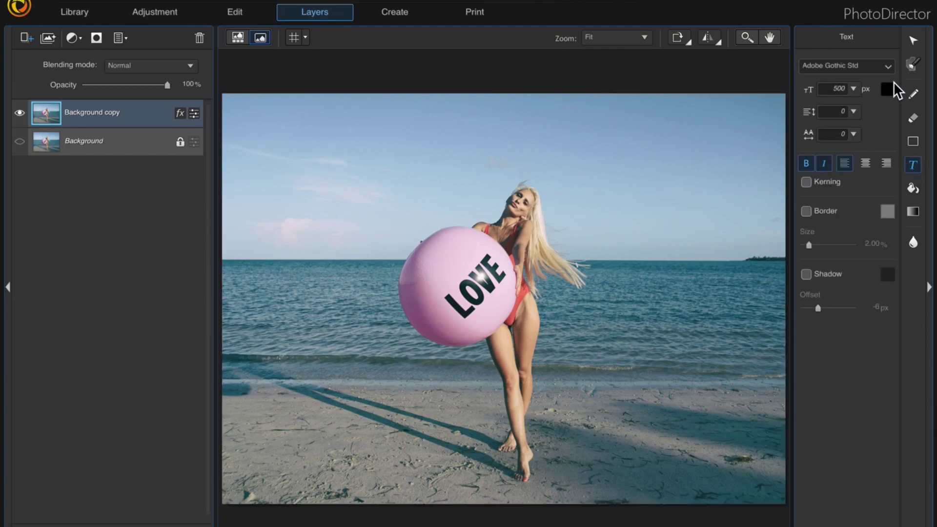
Add black 'LOVE' text in Adobe Gothic Std to the upper-left sky of the photo
{"action": "left_click", "coordinate": [889, 66]}
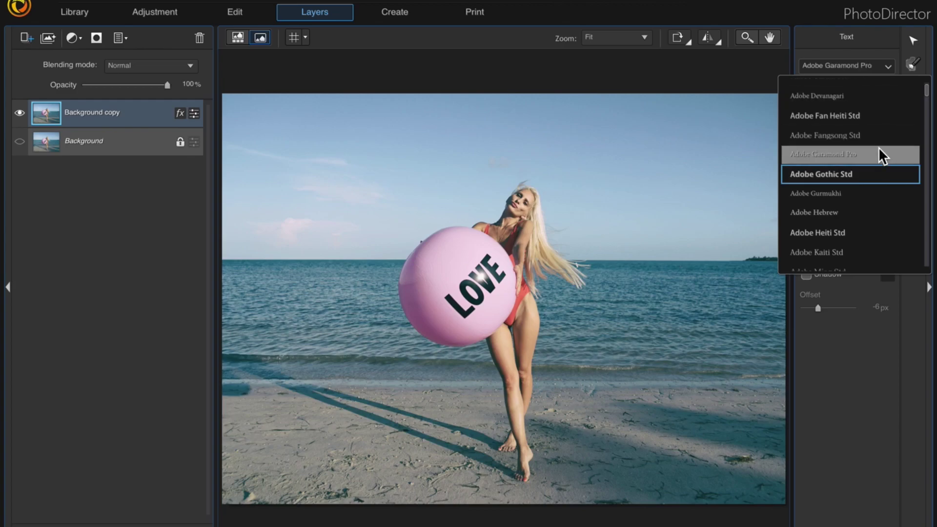
{"action": "left_click", "coordinate": [876, 174]}
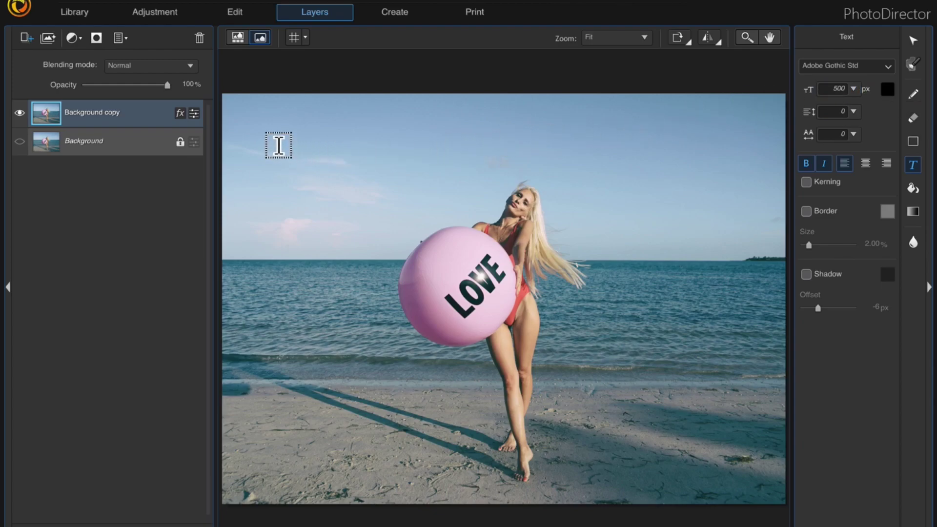
{"action": "left_click", "coordinate": [278, 145]}
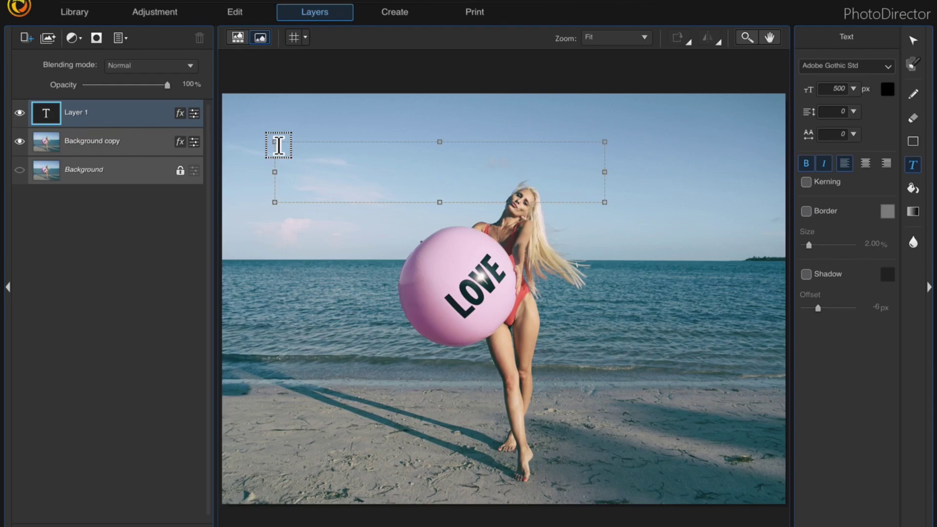
{"action": "type", "text": "O"}
{"action": "key", "text": "BackSpace"}
{"action": "type", "text": "LOVE"}
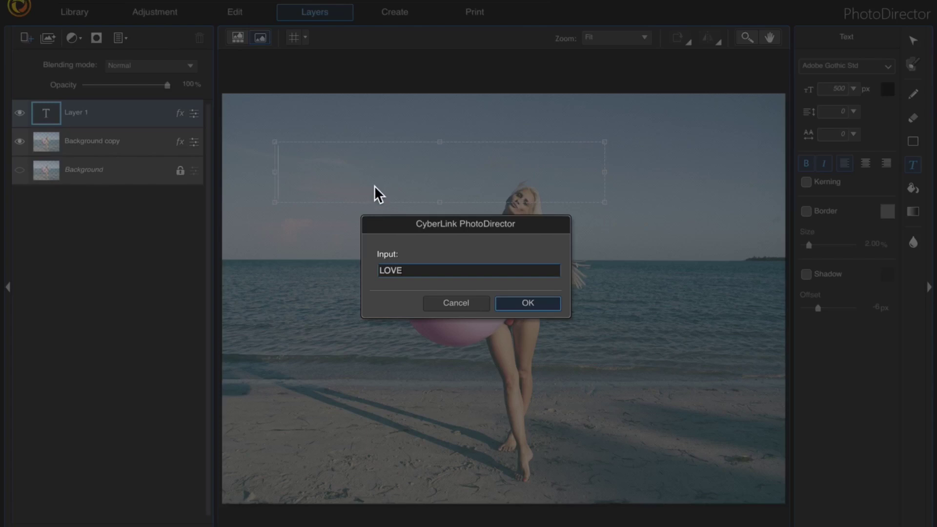
{"action": "left_click", "coordinate": [550, 309]}
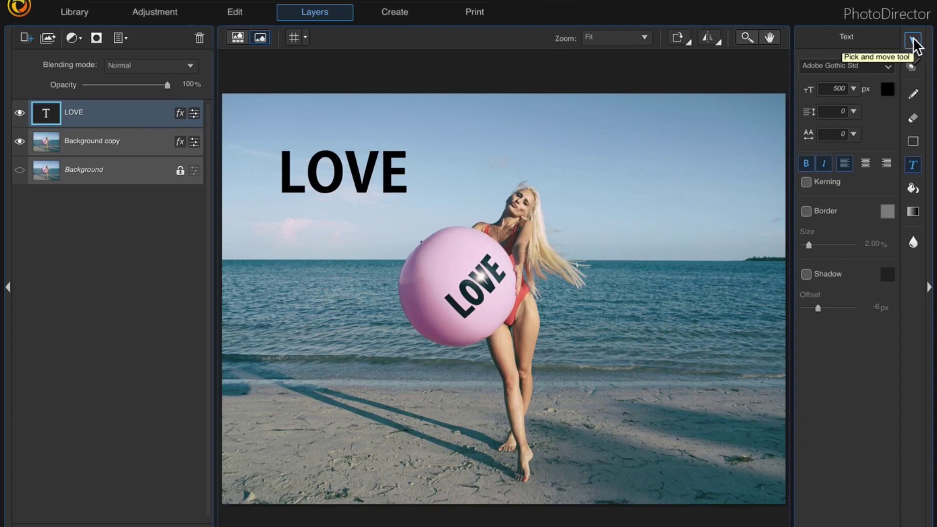
{"action": "left_click", "coordinate": [912, 41]}
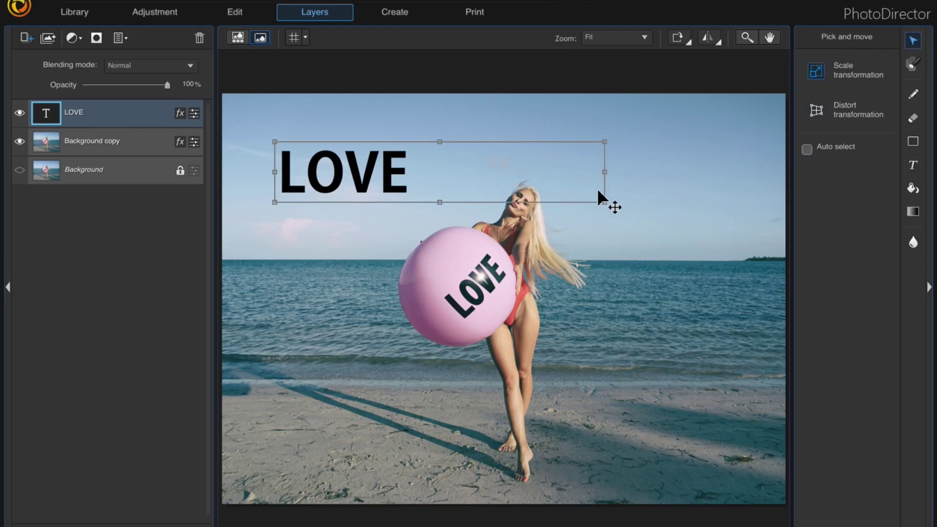
Scale the LOVE text up to span most of the photo's width and raise it into the sky
{"action": "left_click_drag", "start_coordinate": [604, 202], "coordinate": [878, 335]}
{"action": "left_click_drag", "start_coordinate": [627, 287], "coordinate": [624, 223]}
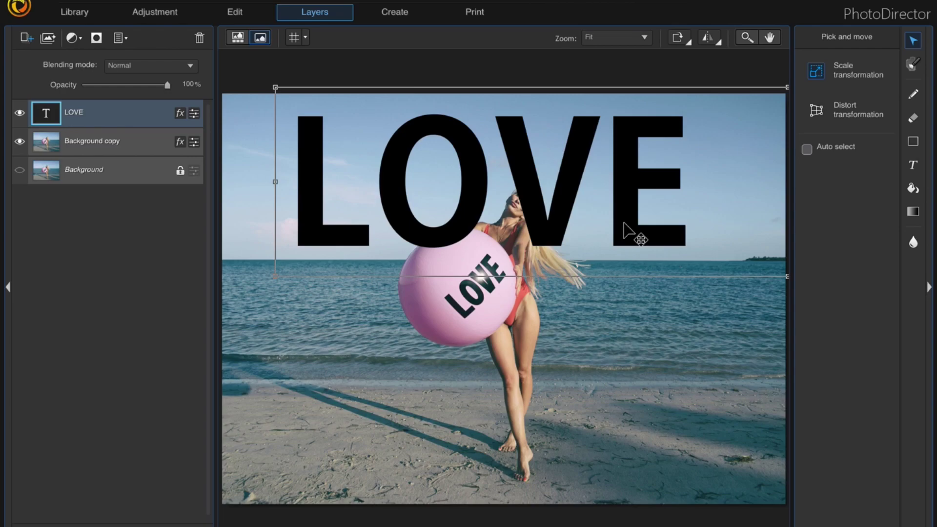
{"action": "left_click", "coordinate": [630, 273]}
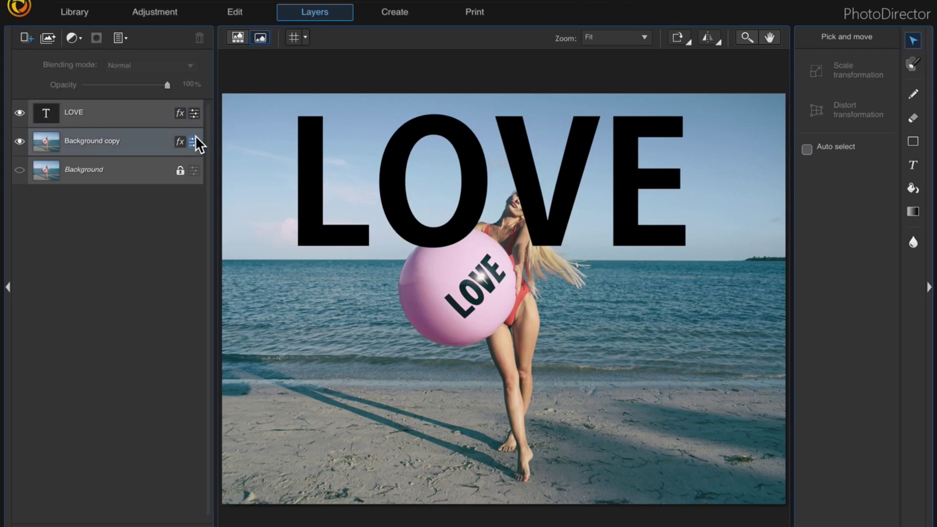
{"action": "left_click", "coordinate": [147, 110]}
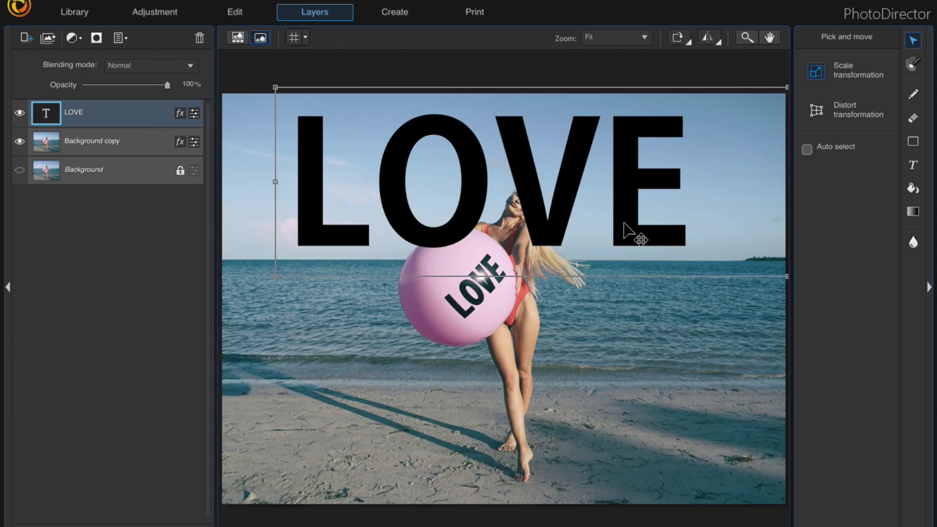
{"action": "left_click", "coordinate": [630, 274]}
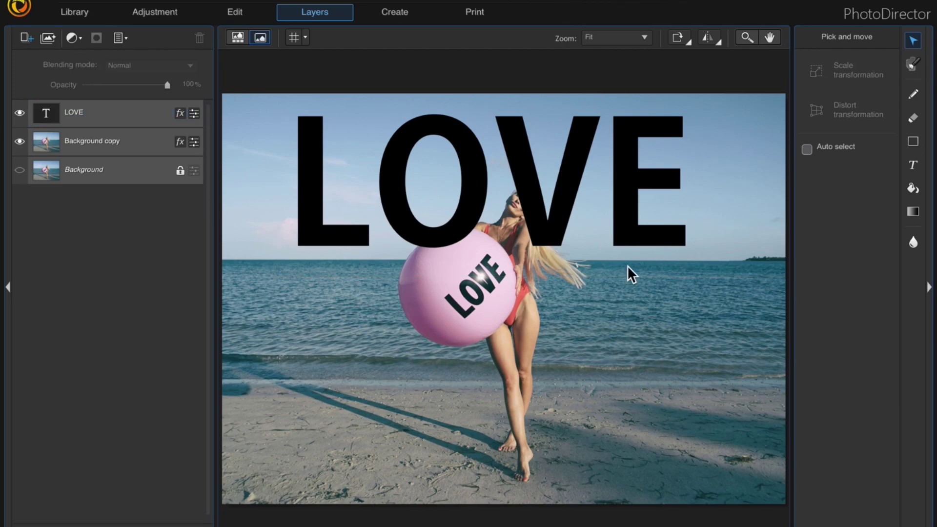
Give LOVE a white border of size 1 and move Background copy above the LOVE layer
{"action": "left_click", "coordinate": [146, 110]}
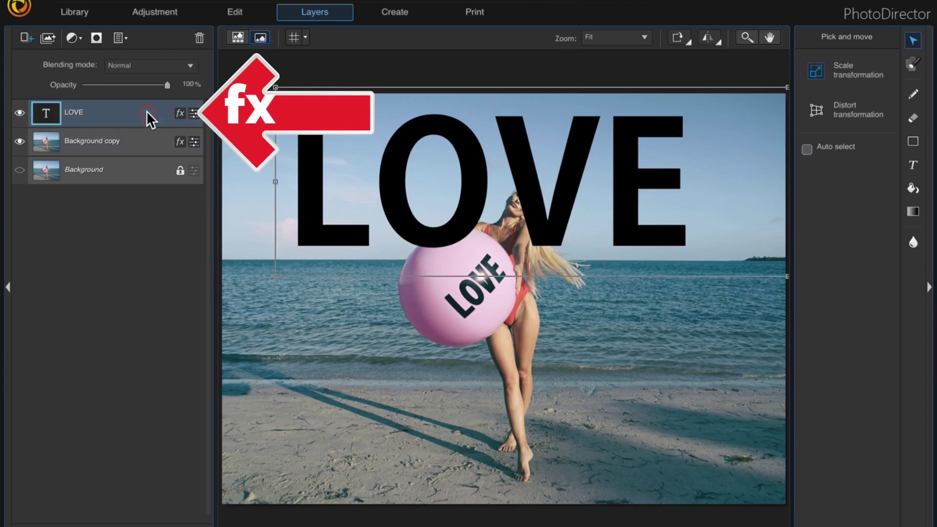
{"action": "left_click", "coordinate": [179, 114]}
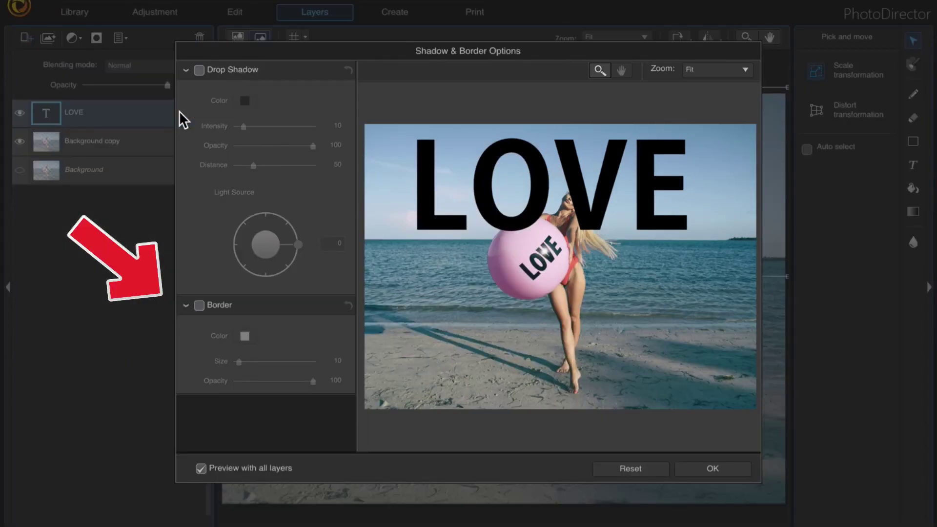
{"action": "left_click", "coordinate": [199, 306]}
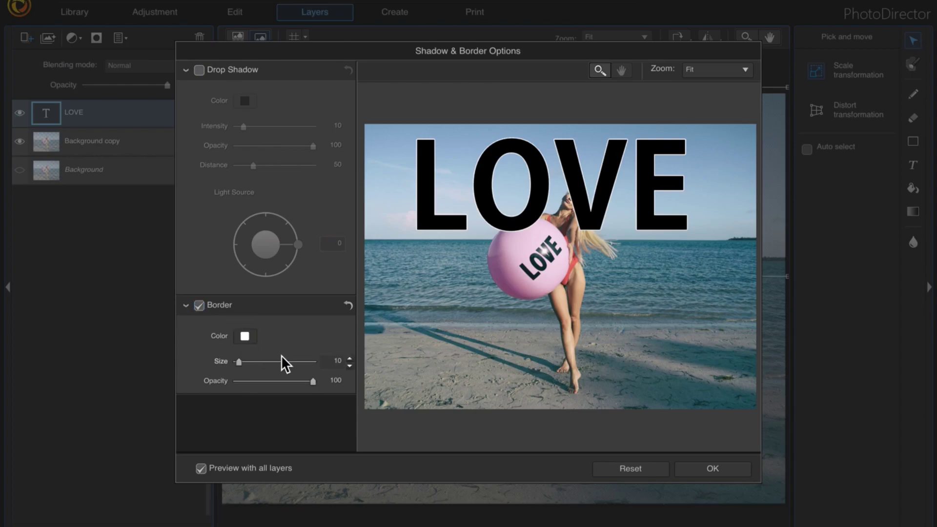
{"action": "left_click", "coordinate": [349, 365]}
{"action": "left_click", "coordinate": [349, 366]}
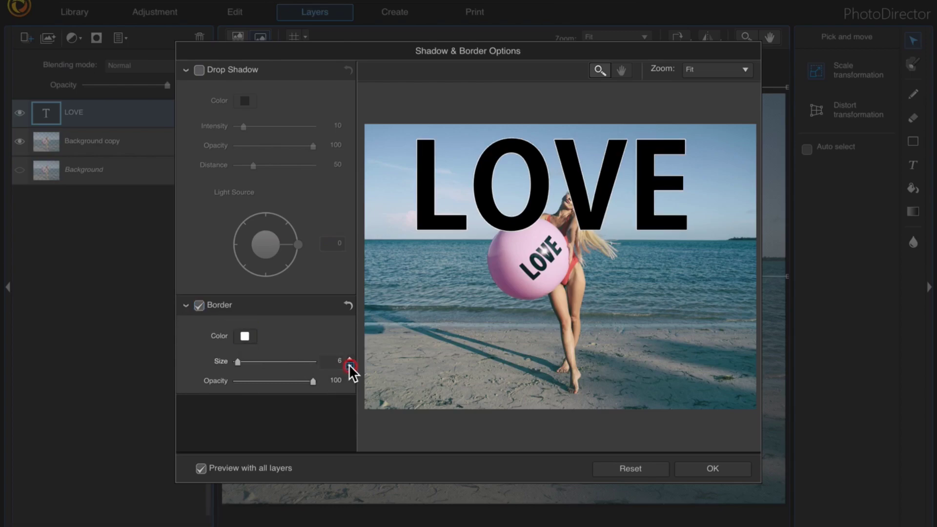
{"action": "left_click", "coordinate": [350, 365]}
{"action": "left_click", "coordinate": [349, 365]}
{"action": "left_click", "coordinate": [349, 366]}
{"action": "left_click", "coordinate": [350, 366]}
{"action": "left_click", "coordinate": [707, 469]}
{"action": "left_click_drag", "start_coordinate": [136, 140], "coordinate": [133, 101]}
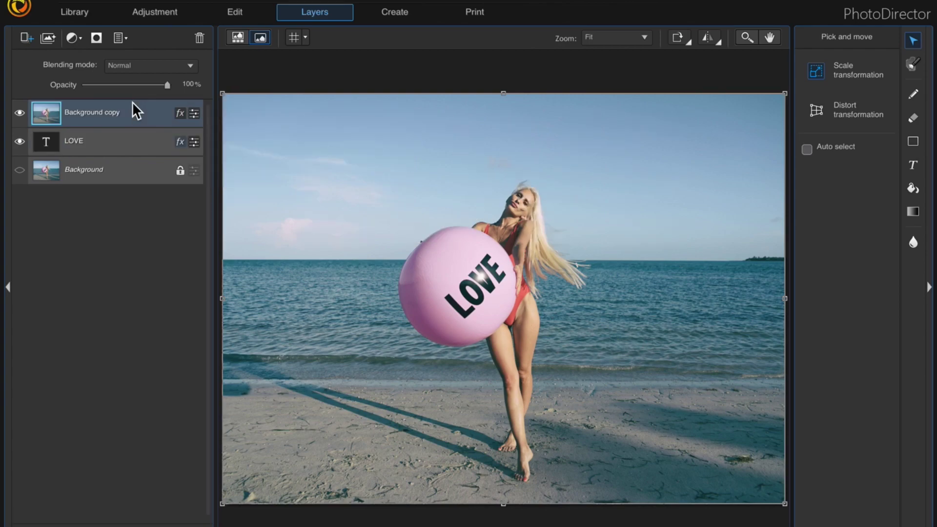
Clip Background copy into the LOVE letters and make the original Background visible again
{"action": "left_click", "coordinate": [127, 41]}
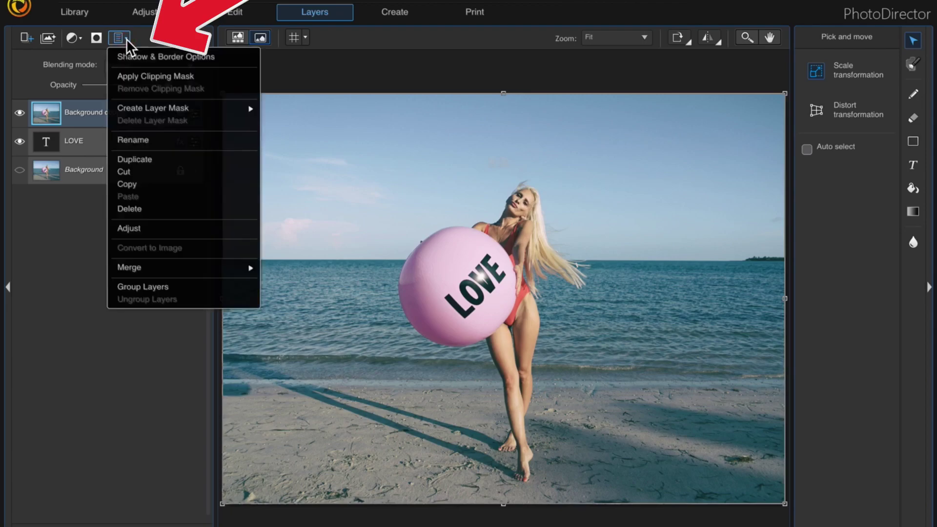
{"action": "left_click", "coordinate": [125, 74]}
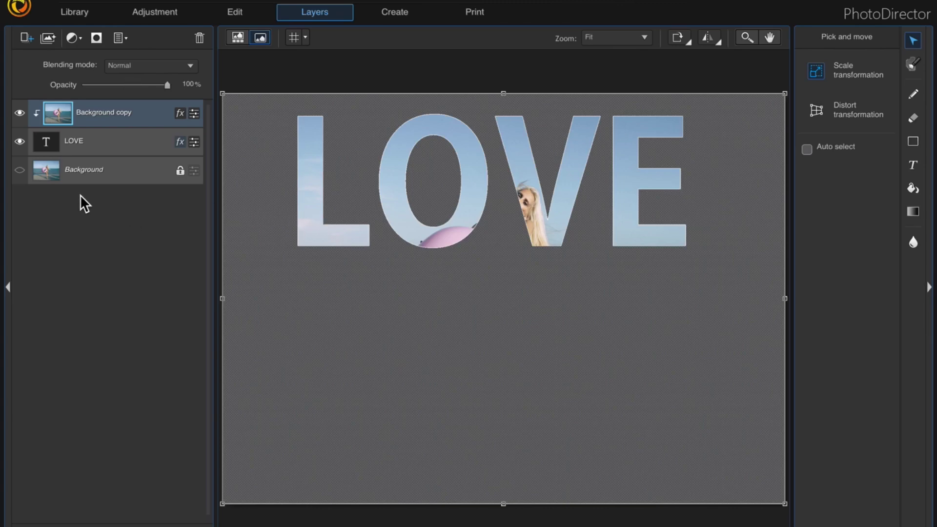
{"action": "left_click", "coordinate": [19, 171]}
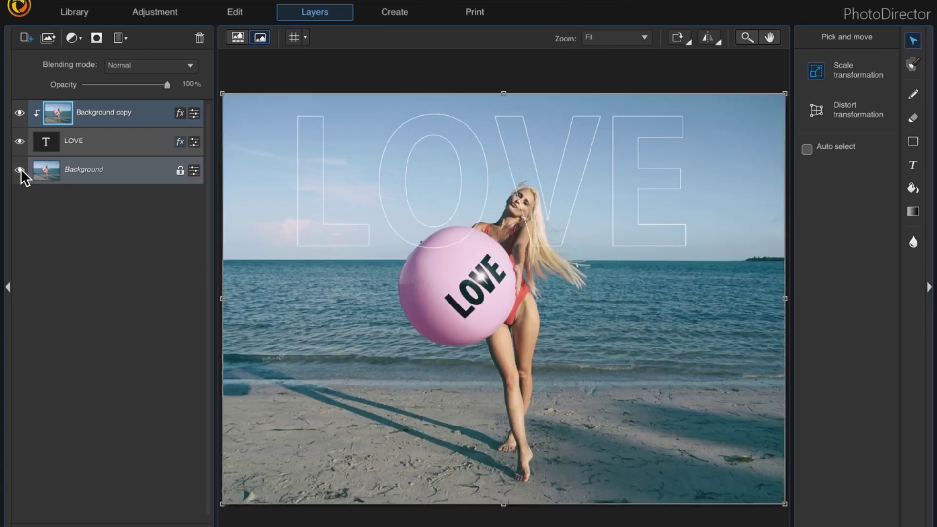
{"action": "left_click", "coordinate": [143, 113]}
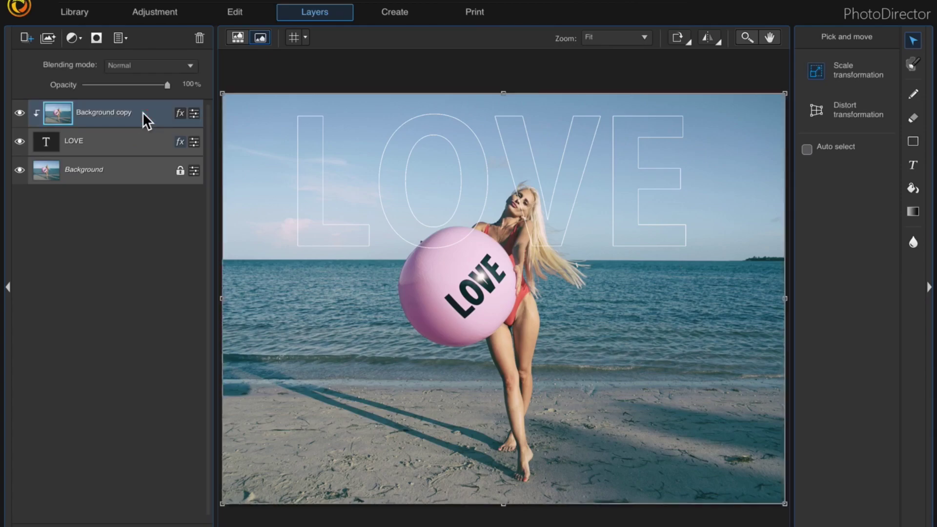
{"action": "left_click", "coordinate": [194, 114]}
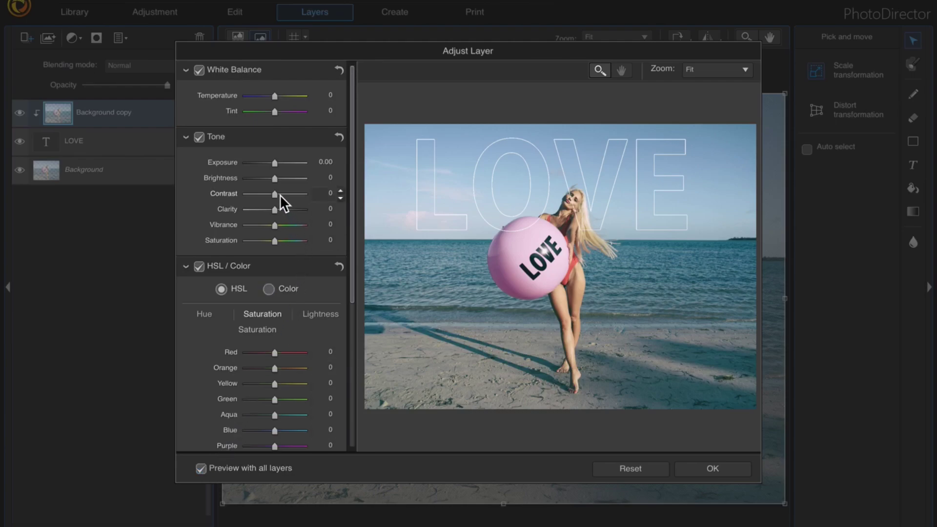
Apply Brightness -49, Vibrance 43 and Saturation 12 to the clipped Background copy
{"action": "mouse_move", "coordinate": [276, 178]}
{"action": "left_mouse_down"}
{"action": "mouse_move", "coordinate": [302, 180]}
{"action": "mouse_move", "coordinate": [262, 178]}
{"action": "left_mouse_up"}
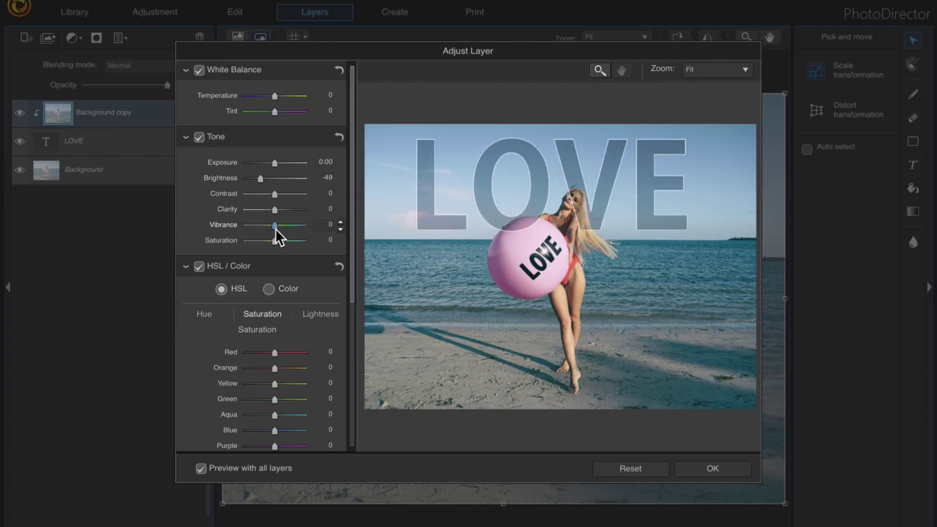
{"action": "mouse_move", "coordinate": [275, 227]}
{"action": "left_mouse_down"}
{"action": "mouse_move", "coordinate": [288, 226]}
{"action": "mouse_move", "coordinate": [277, 240]}
{"action": "left_mouse_up"}
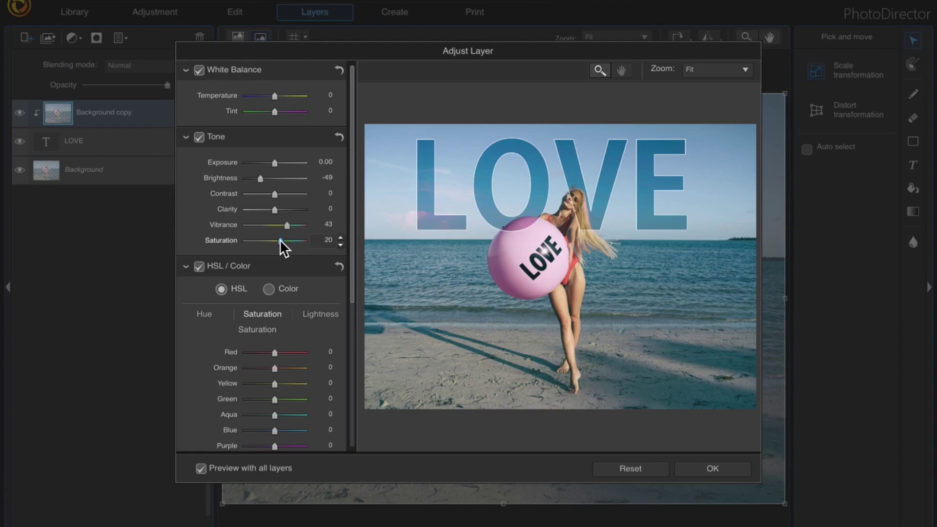
{"action": "left_click", "coordinate": [706, 468]}
Duplicate Background a second time and make the new copy the only visible layer
{"action": "left_click", "coordinate": [111, 169]}
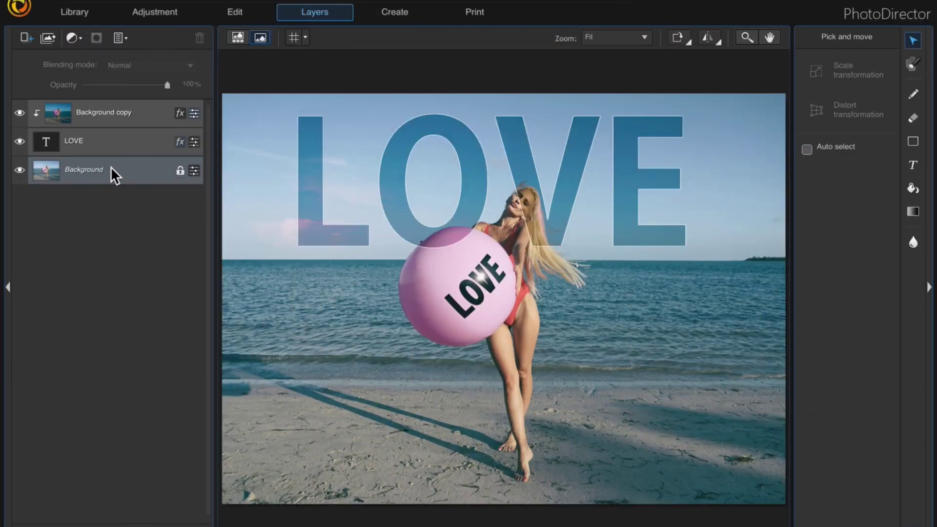
{"action": "right_click", "coordinate": [111, 169]}
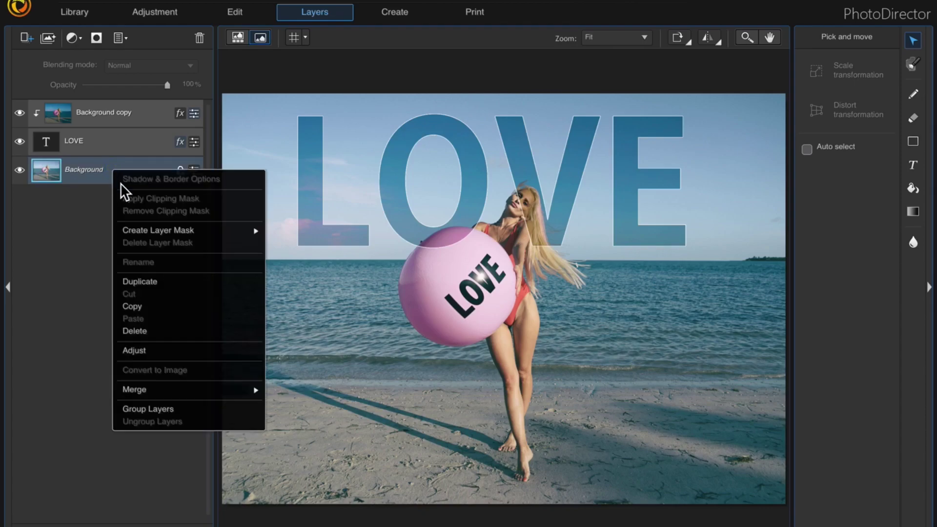
{"action": "left_click", "coordinate": [145, 282]}
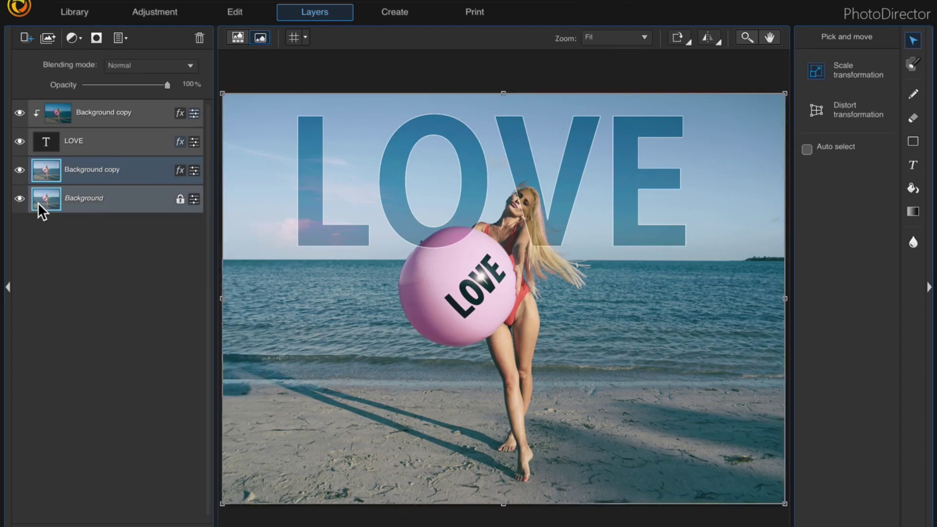
{"action": "left_click", "coordinate": [20, 170], "text": "alt"}
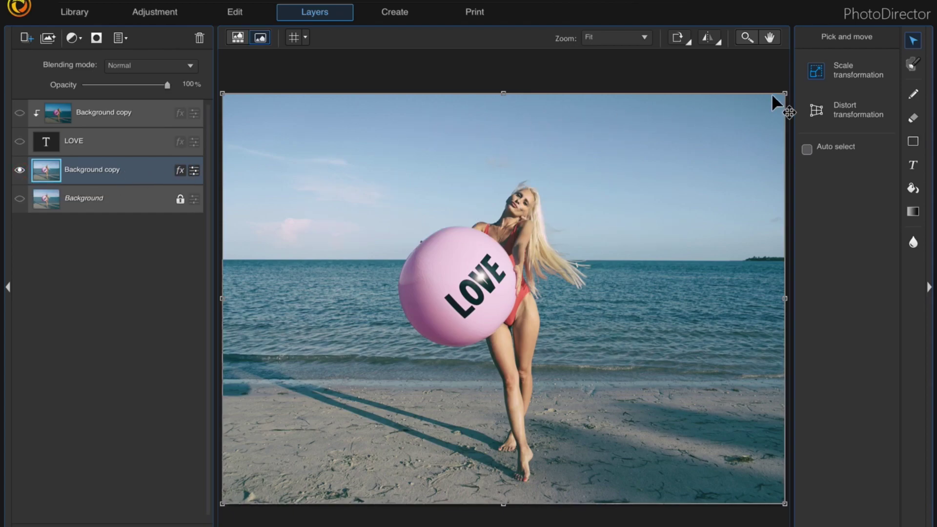
{"action": "left_click", "coordinate": [912, 65]}
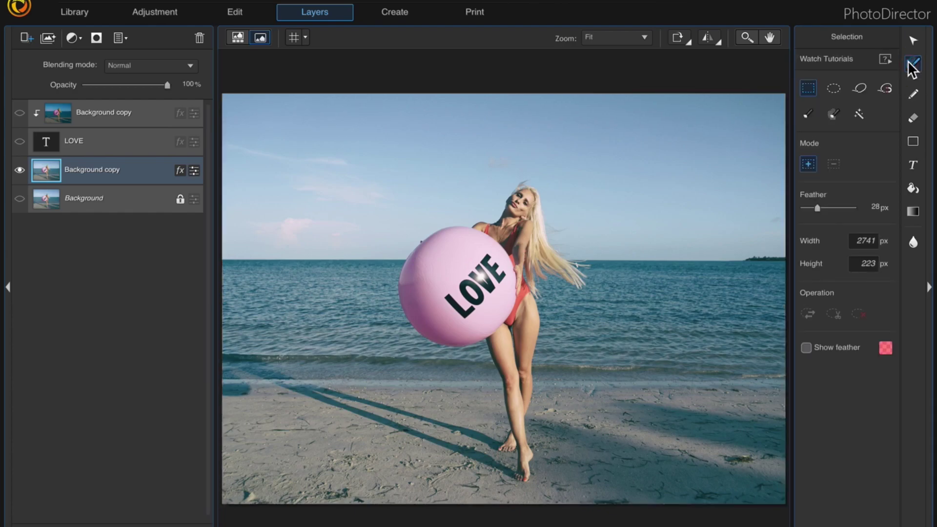
Paint the sky with the Smart Brush selection and invert it to cover the woman, sea and sand
{"action": "left_click", "coordinate": [830, 114]}
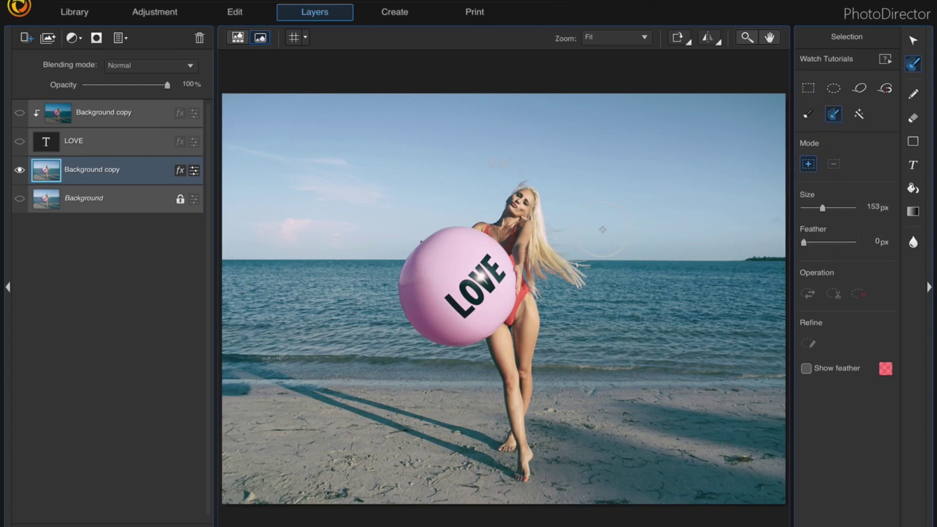
{"action": "scroll", "coordinate": [325, 188], "scroll_direction": "up", "scroll_amount": 1}
{"action": "mouse_move", "coordinate": [326, 185]}
{"action": "left_mouse_down"}
{"action": "mouse_move", "coordinate": [395, 159]}
{"action": "mouse_move", "coordinate": [281, 148]}
{"action": "mouse_move", "coordinate": [277, 122]}
{"action": "mouse_move", "coordinate": [611, 138]}
{"action": "mouse_move", "coordinate": [621, 162]}
{"action": "mouse_move", "coordinate": [653, 185]}
{"action": "mouse_move", "coordinate": [750, 204]}
{"action": "left_mouse_up"}
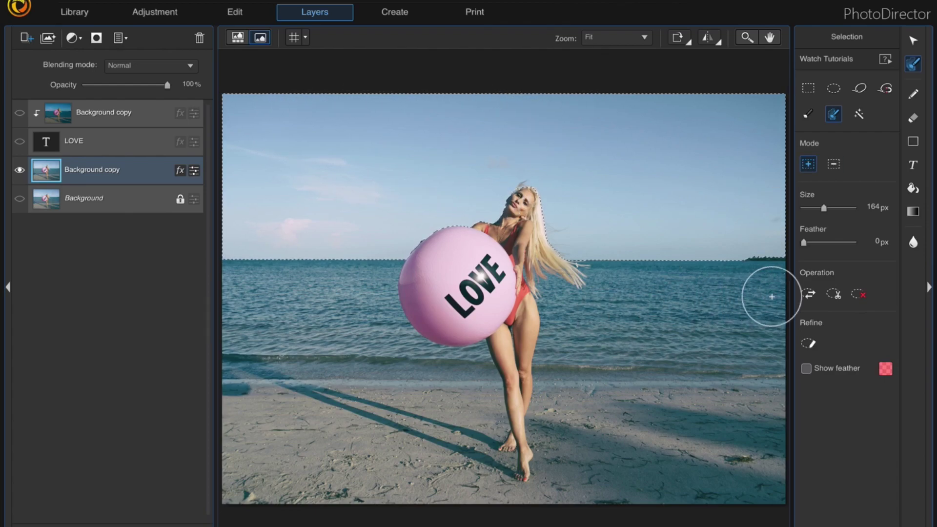
{"action": "left_click", "coordinate": [810, 292]}
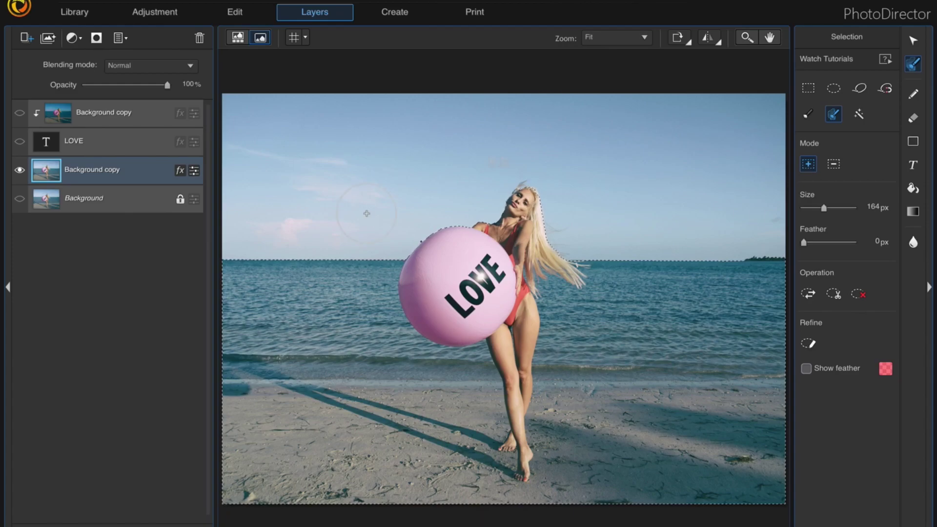
Paste the selected woman, sea and sand as a new Layer 1 above the Background copy
{"action": "key", "text": "v"}
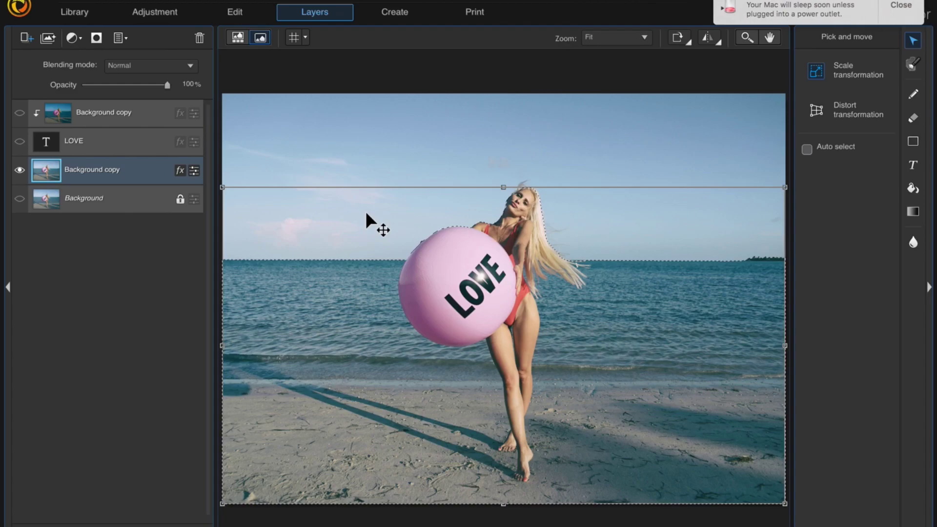
{"action": "key", "text": "super+v"}
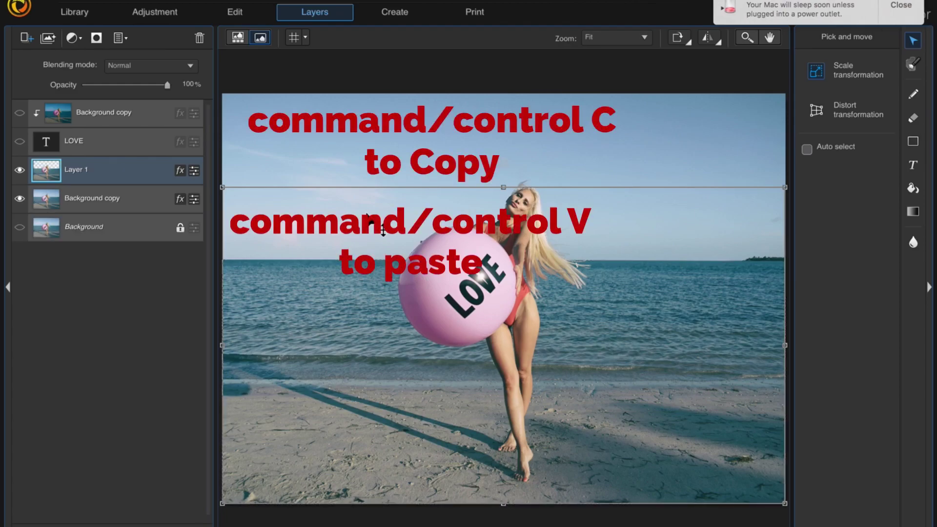
{"action": "left_click", "coordinate": [900, 6]}
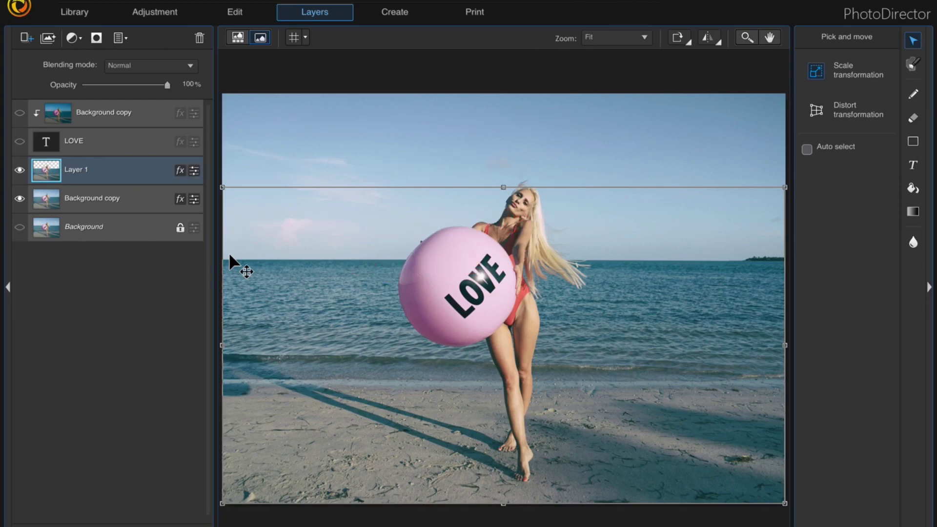
{"action": "left_click", "coordinate": [43, 119]}
Show the clipped photo and LOVE layers, then drag Layer 1 to the top of the stack
{"action": "left_click", "coordinate": [21, 112]}
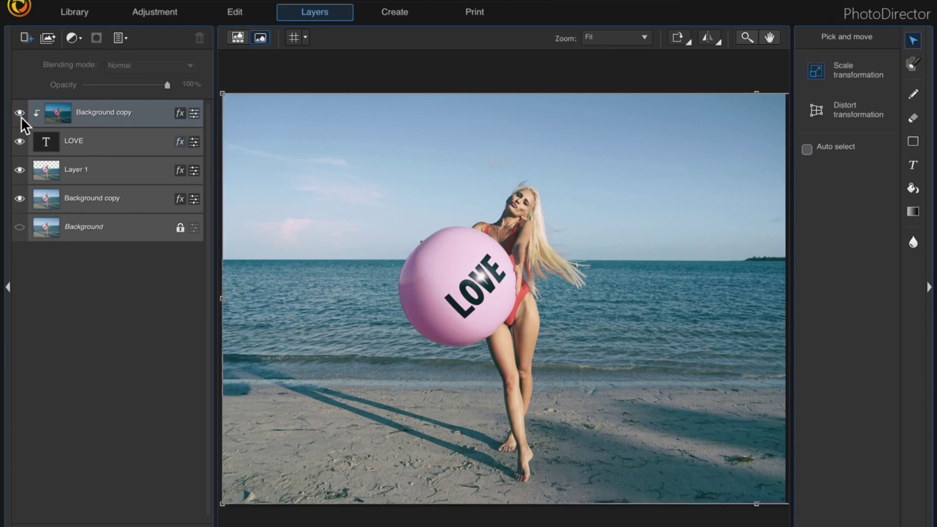
{"action": "left_click", "coordinate": [20, 139]}
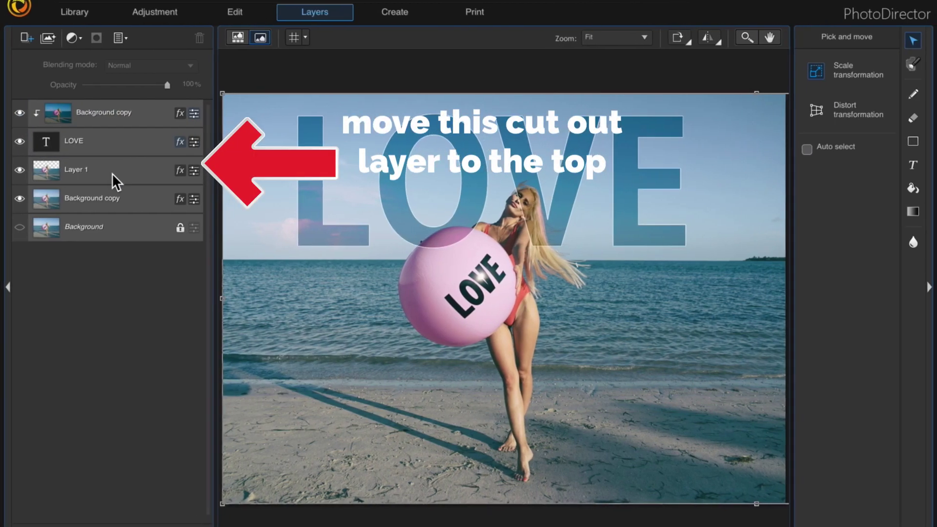
{"action": "left_click", "coordinate": [115, 173]}
{"action": "left_click_drag", "start_coordinate": [128, 174], "coordinate": [131, 100]}
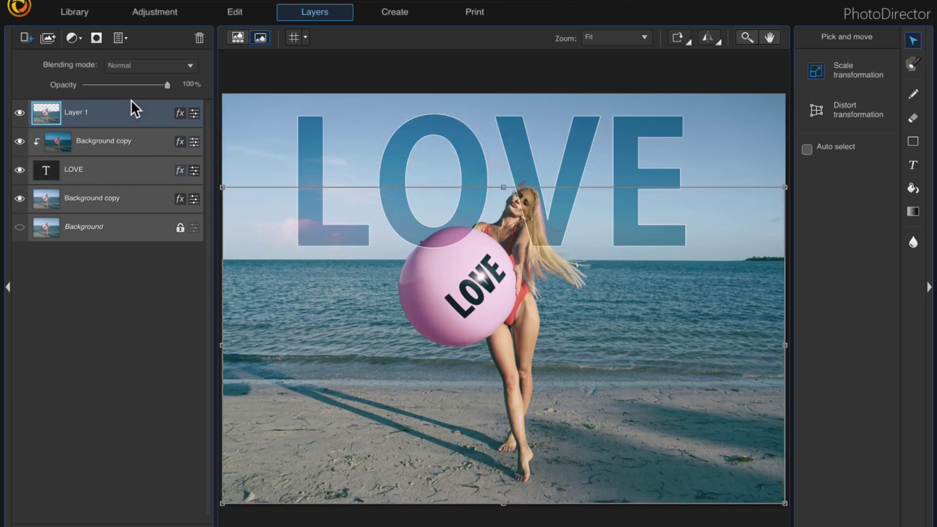
{"action": "left_click", "coordinate": [132, 236]}
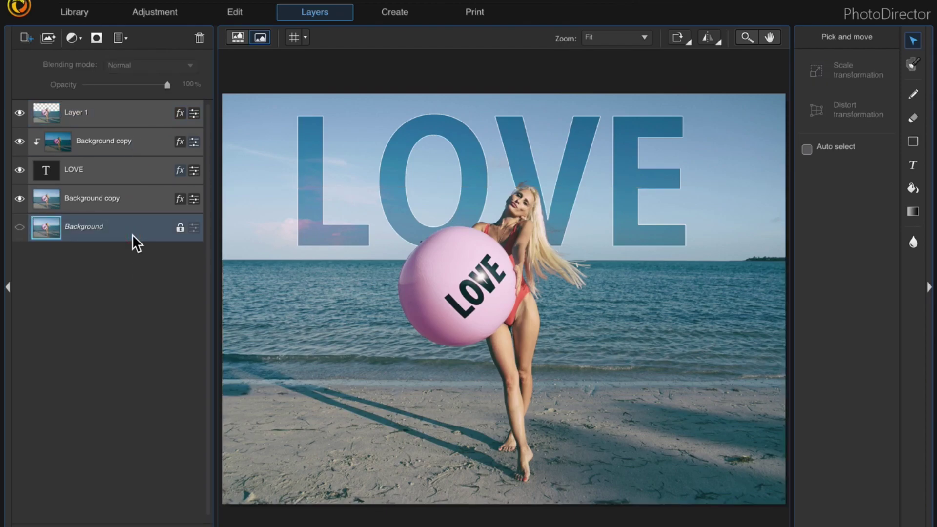
{"action": "left_click", "coordinate": [100, 169]}
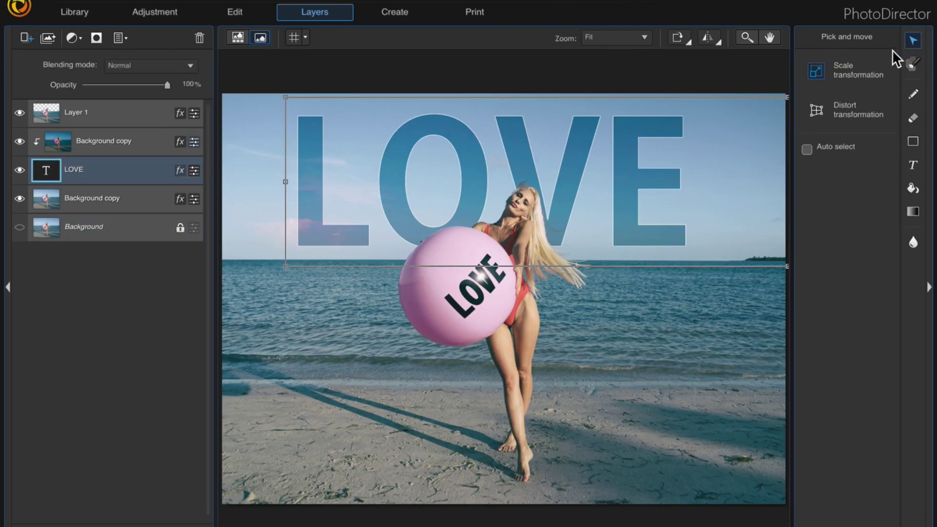
Move the LOVE text up and left, then convert the LOVE layer to an image
{"action": "left_click_drag", "start_coordinate": [517, 162], "coordinate": [410, 151]}
{"action": "right_click", "coordinate": [127, 170]}
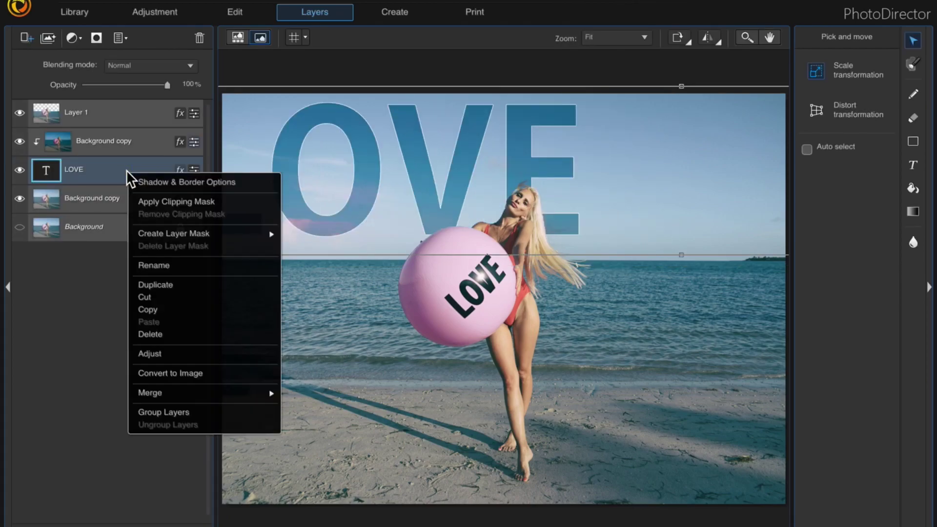
{"action": "left_click", "coordinate": [196, 373]}
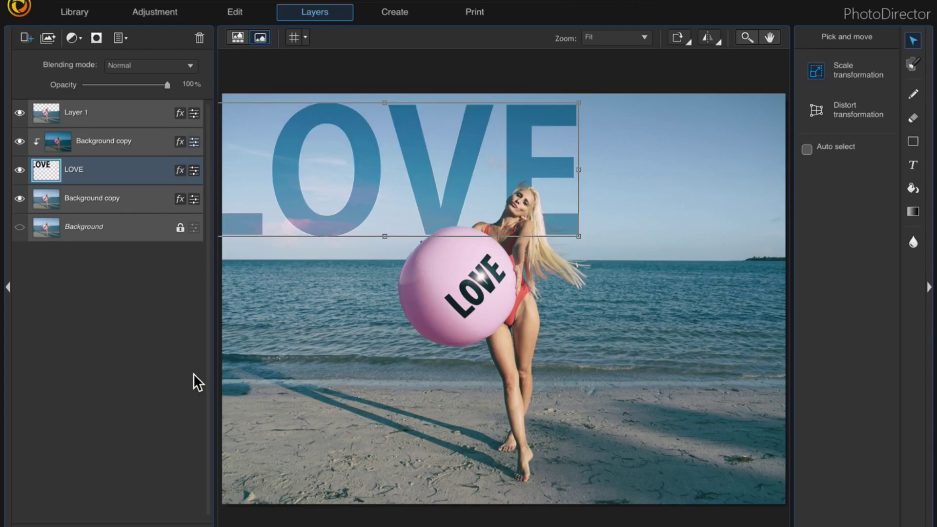
Shift the LOVE lettering right so the full L shows across the sky
{"action": "left_click_drag", "start_coordinate": [347, 173], "coordinate": [448, 177]}
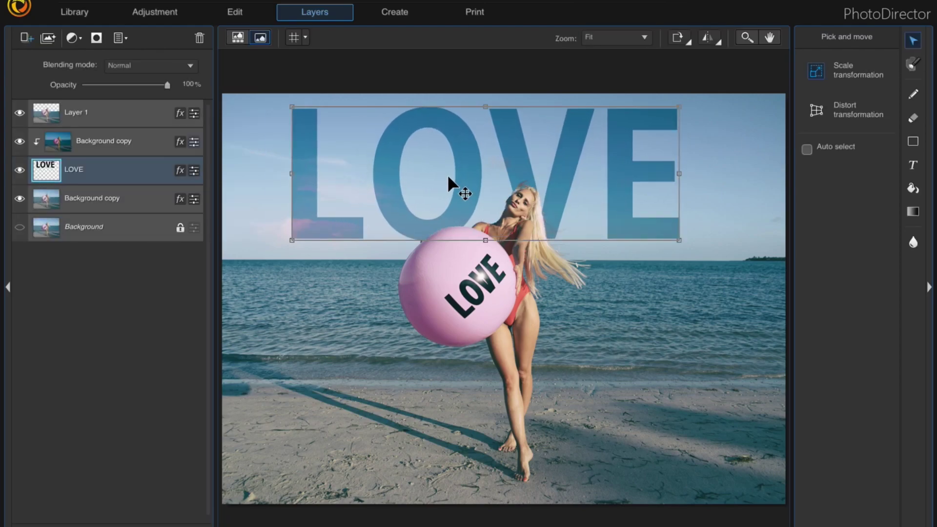
{"action": "left_click", "coordinate": [307, 253]}
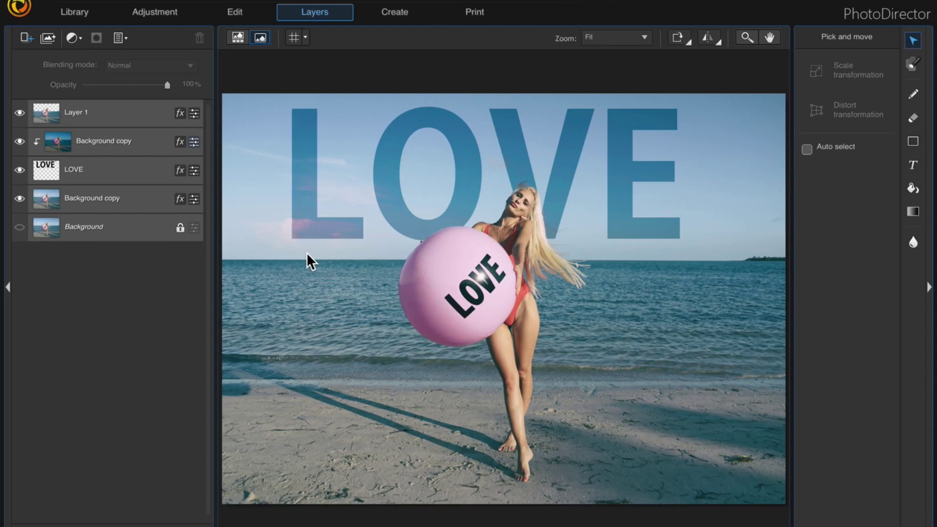
{"action": "left_click", "coordinate": [146, 170]}
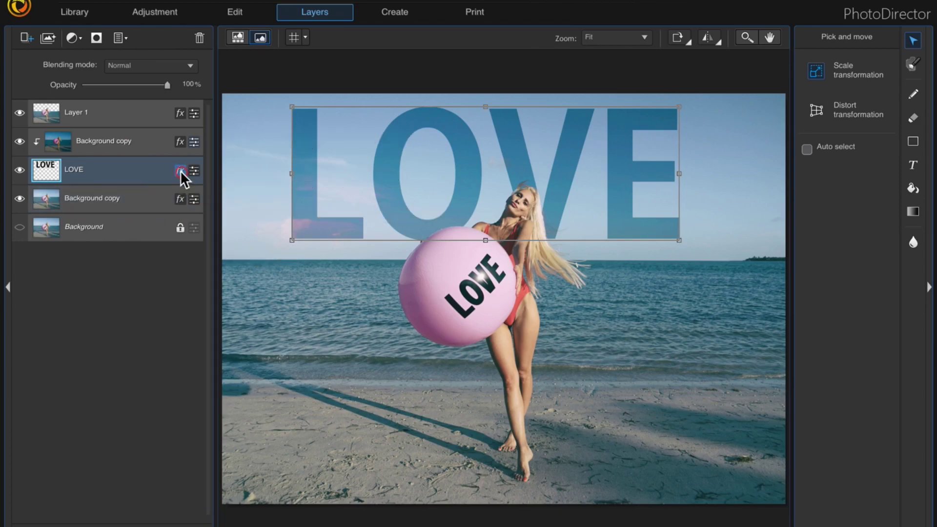
Add a white border of size 1 around the LOVE lettering
{"action": "left_click", "coordinate": [180, 171]}
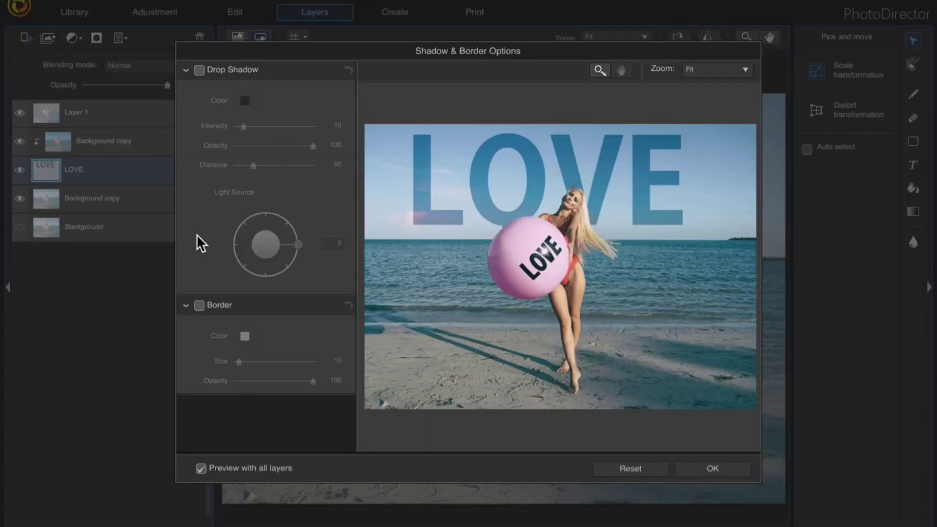
{"action": "left_click", "coordinate": [200, 306]}
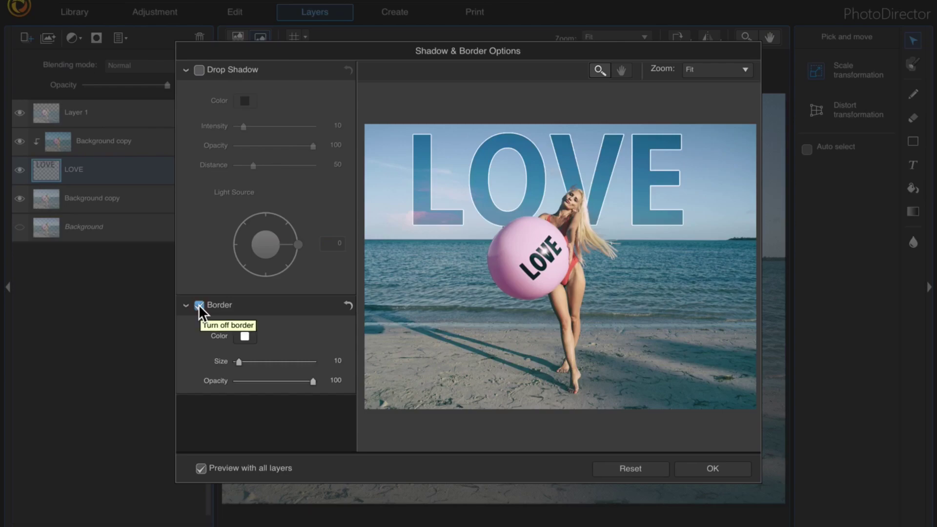
{"action": "left_click", "coordinate": [350, 366]}
{"action": "left_click", "coordinate": [351, 366]}
{"action": "left_click", "coordinate": [350, 366]}
{"action": "left_click", "coordinate": [351, 366]}
{"action": "left_click", "coordinate": [351, 366]}
{"action": "left_click", "coordinate": [350, 366]}
{"action": "left_click", "coordinate": [350, 367]}
{"action": "left_click", "coordinate": [350, 366]}
{"action": "left_click", "coordinate": [350, 366]}
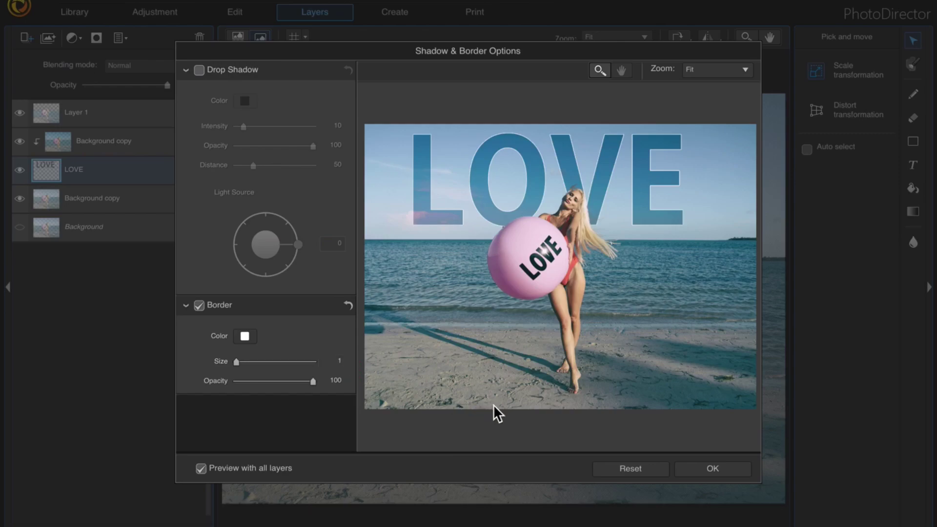
{"action": "left_click", "coordinate": [744, 470]}
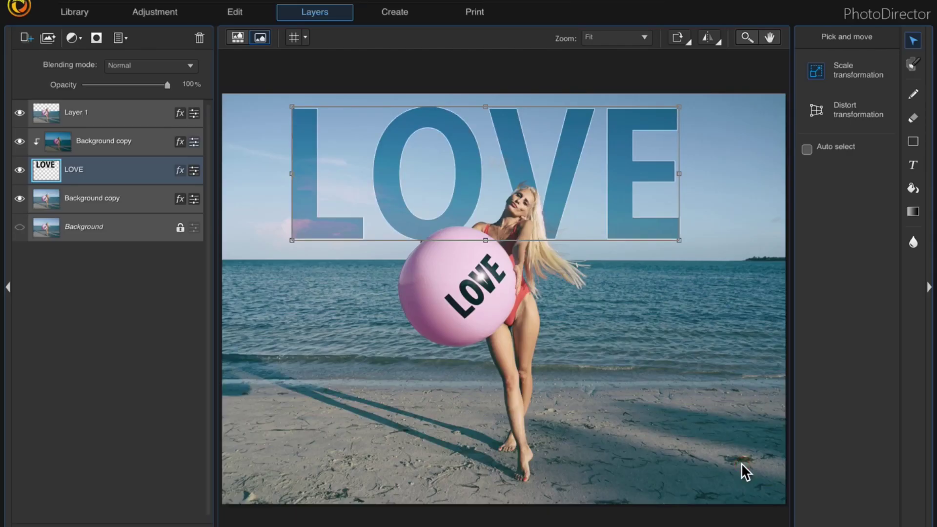
Scale up the bordered LOVE lettering and shift it right to centre it across the sky
{"action": "left_click_drag", "start_coordinate": [292, 239], "coordinate": [233, 274]}
{"action": "left_click_drag", "start_coordinate": [455, 191], "coordinate": [509, 188]}
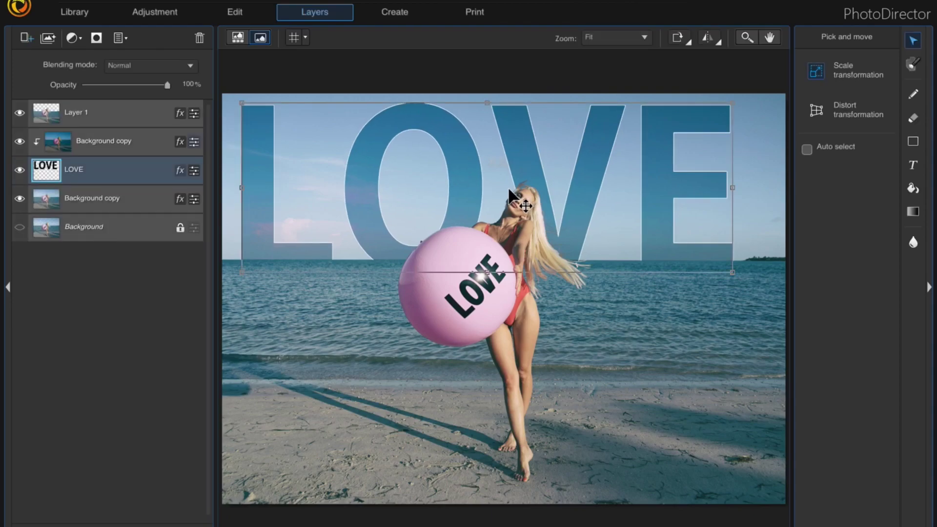
{"action": "left_click", "coordinate": [128, 226]}
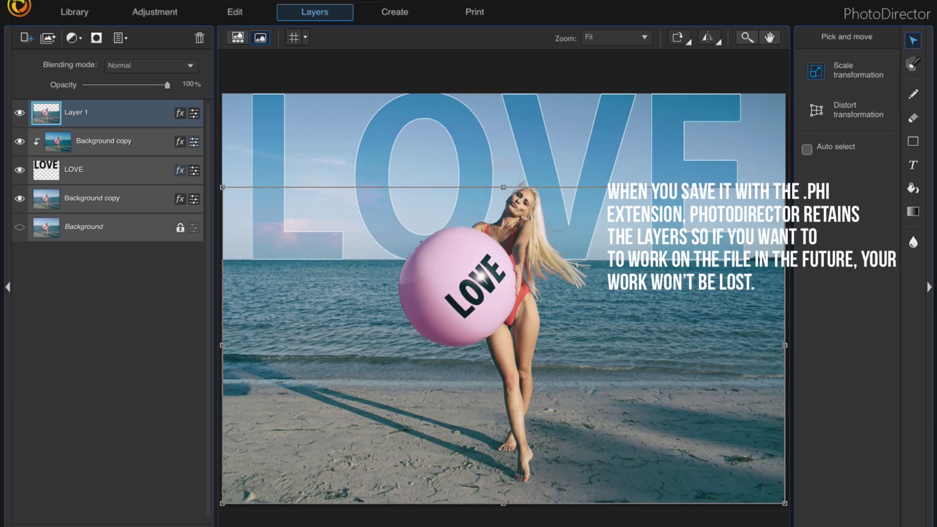
Check the available file formats in the photo export settings, then cancel the export
{"action": "key", "text": "ctrl+s"}
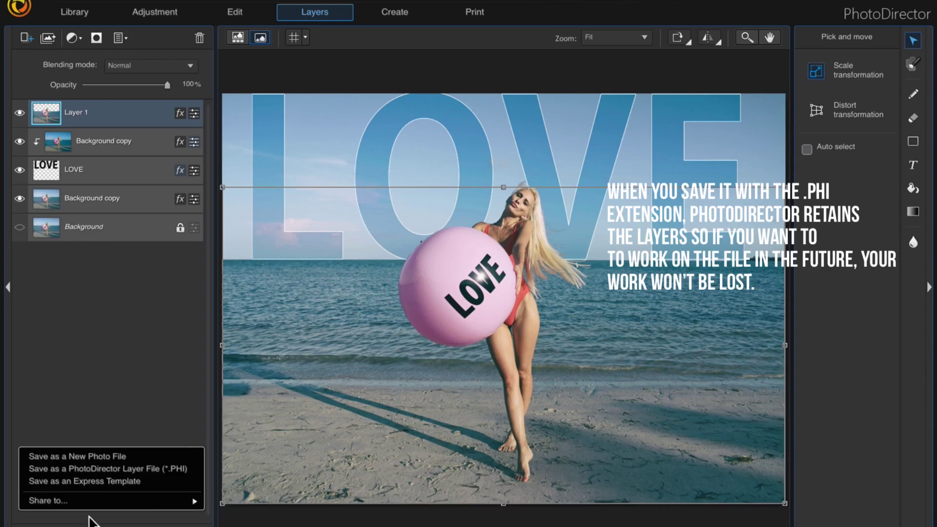
{"action": "left_click", "coordinate": [148, 455]}
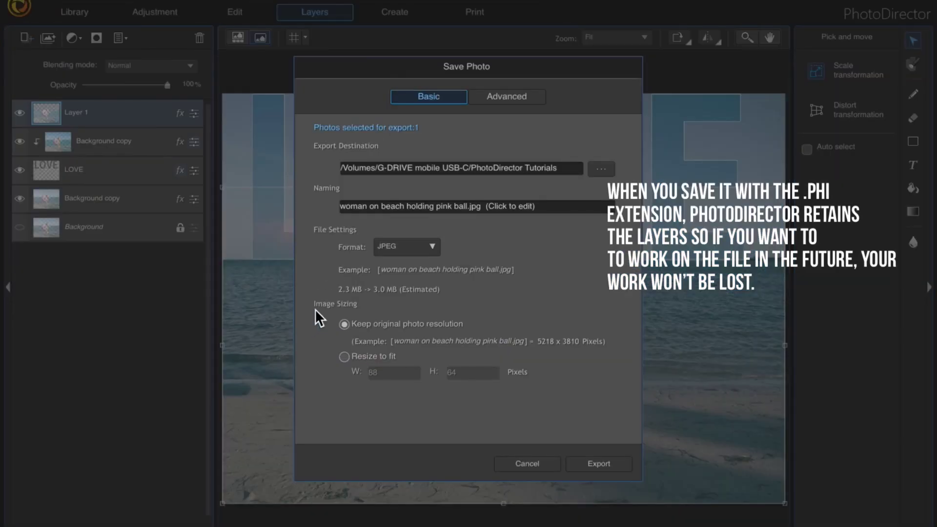
{"action": "left_click", "coordinate": [428, 244]}
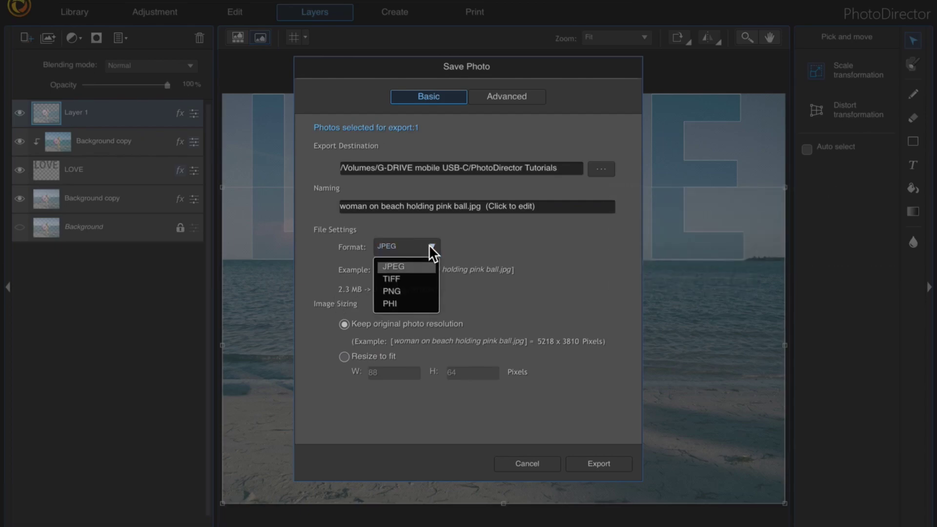
{"action": "left_click", "coordinate": [526, 462]}
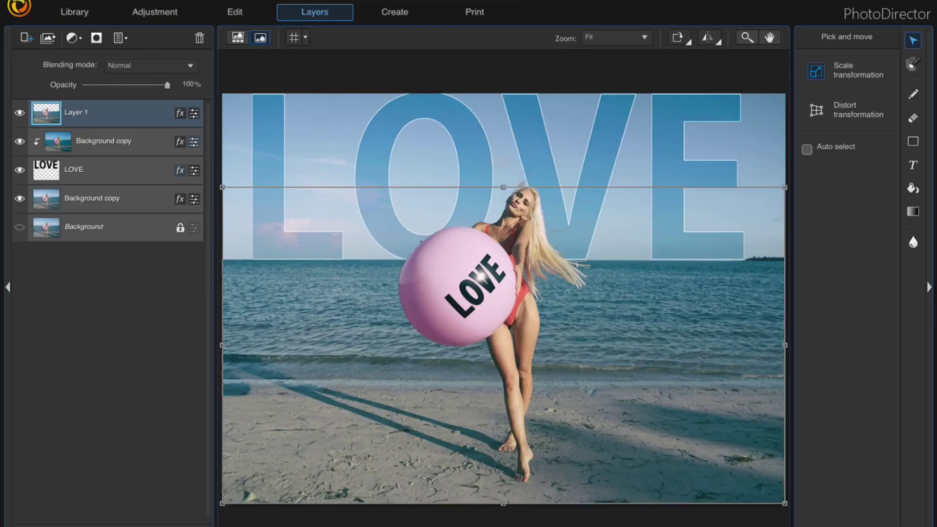
Save the composite as the PHI layer file 'woman on beach holding pink ball-1.phi'
{"action": "left_click", "coordinate": [129, 519]}
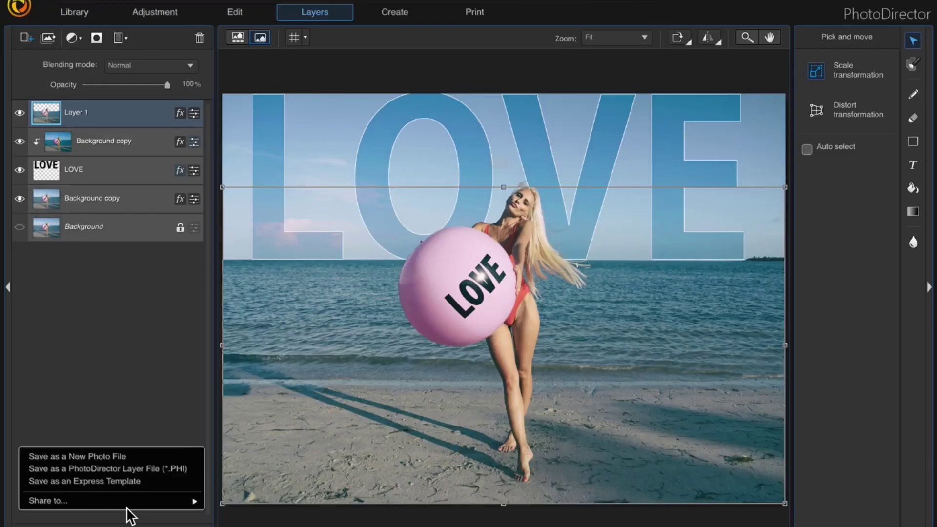
{"action": "left_click", "coordinate": [191, 468]}
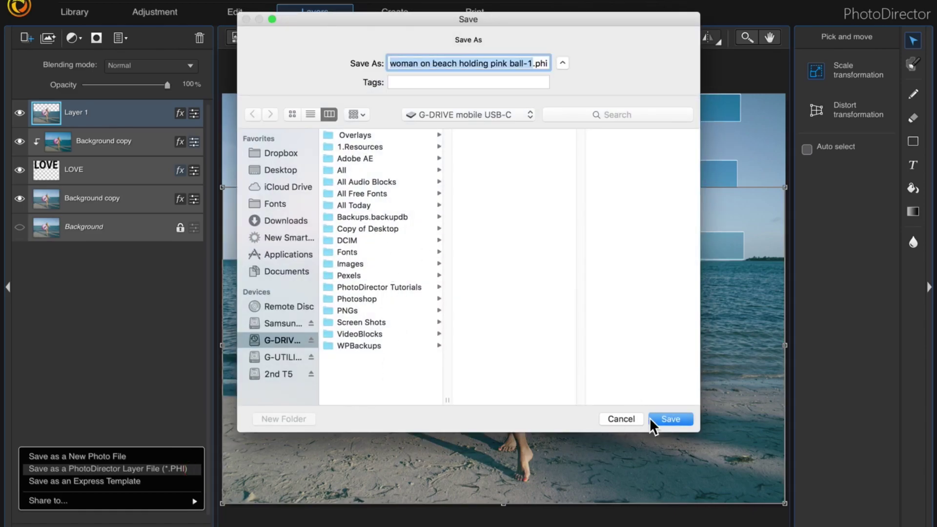
{"action": "left_click", "coordinate": [617, 419]}
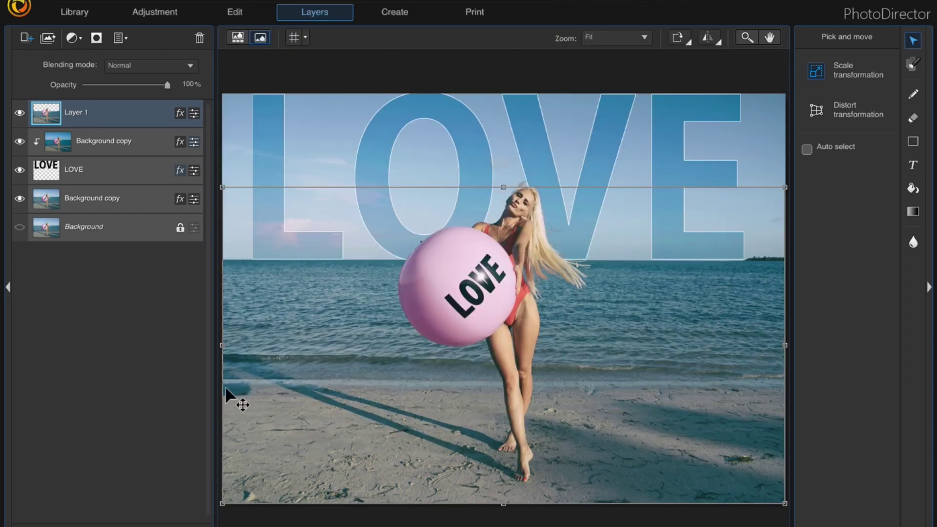